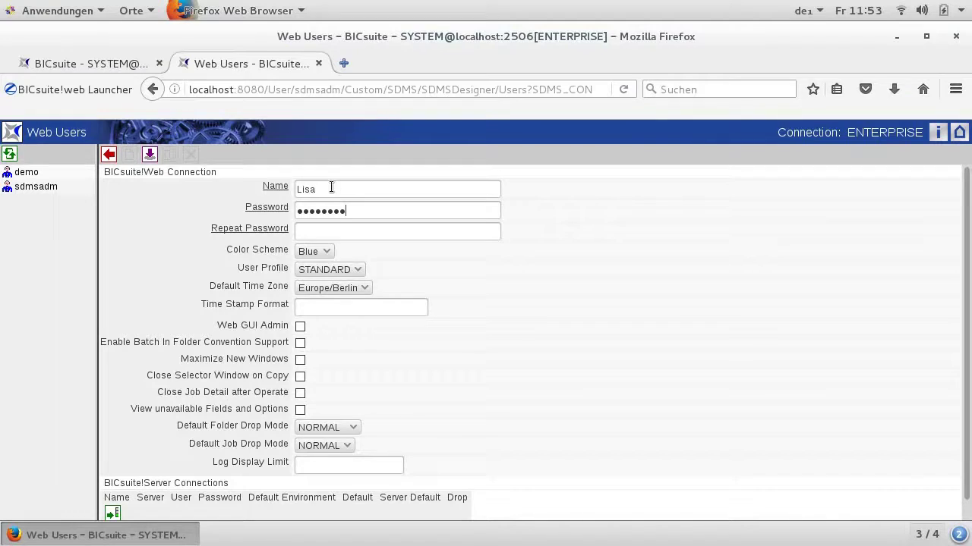
Step: Complete the new web user's settings with the account password repeated, color scheme Grey and default time zone Europe/Berlin
{"action": "type", "text": "*"}
{"action": "left_click", "coordinate": [329, 254]}
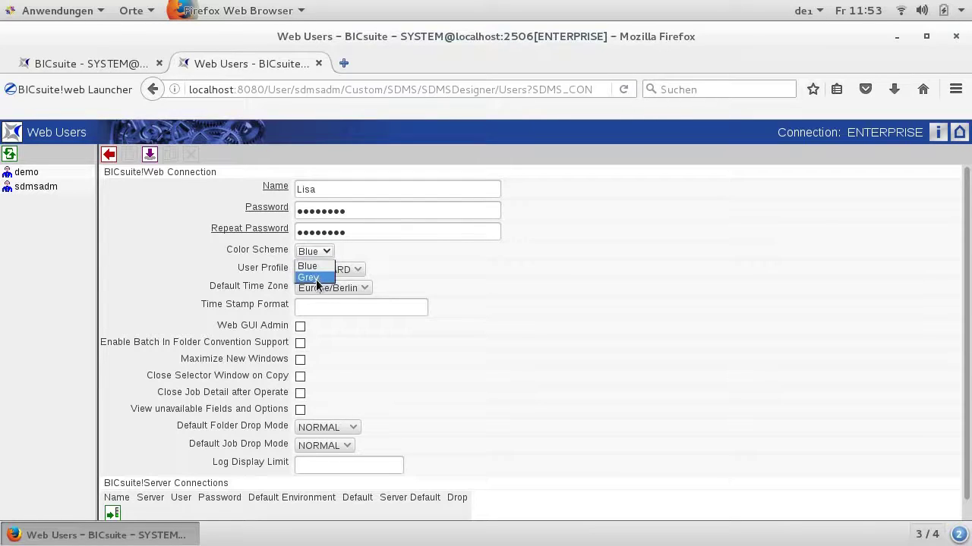
{"action": "left_click", "coordinate": [315, 279]}
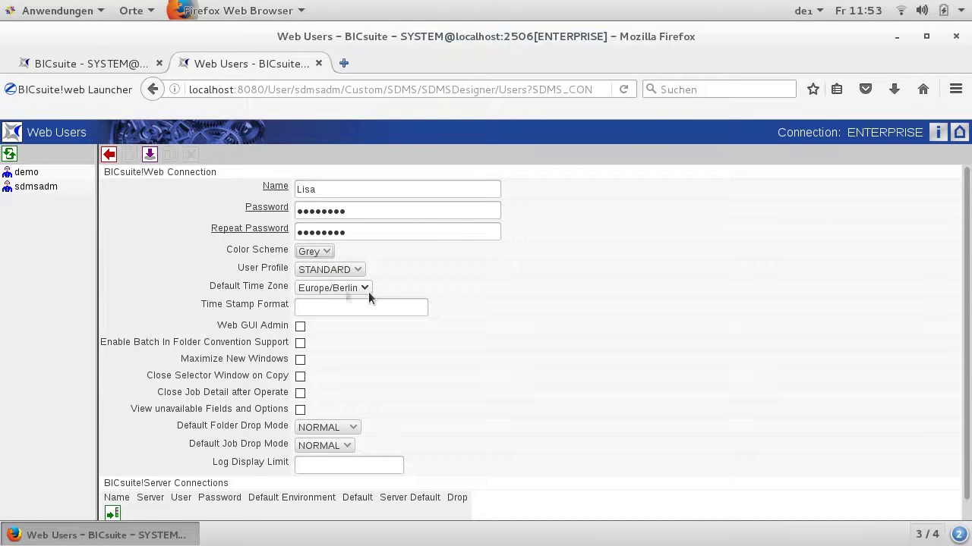
{"action": "left_click", "coordinate": [360, 288]}
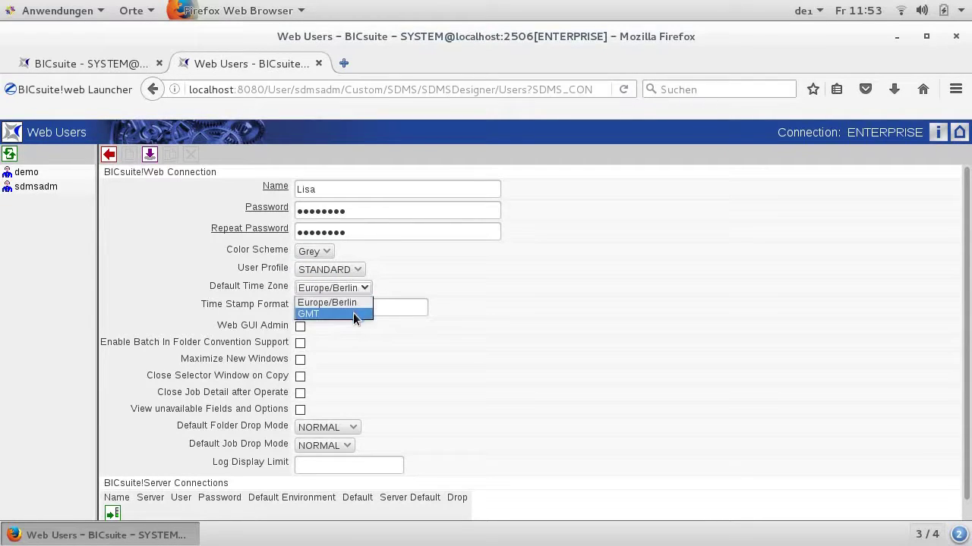
{"action": "left_click", "coordinate": [350, 304]}
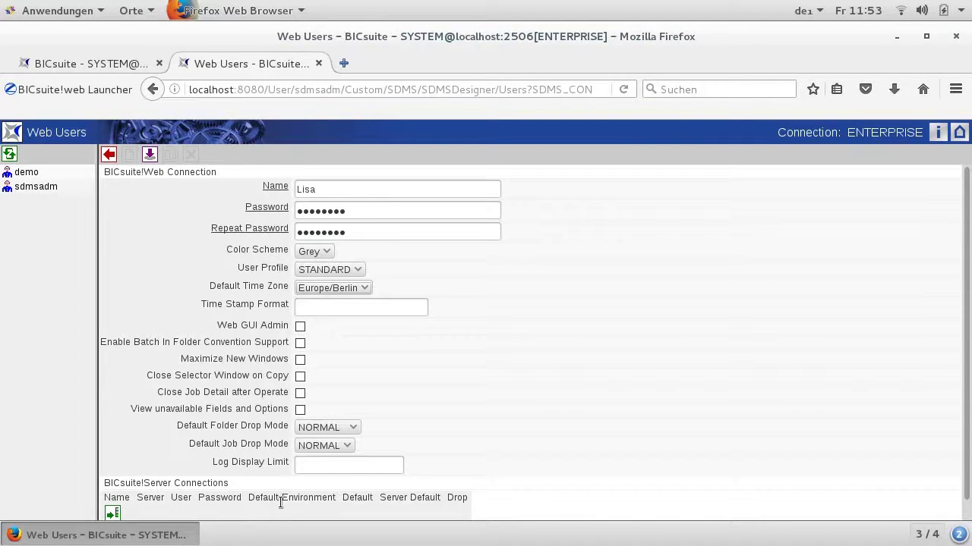
Step: Add a server connection named with the web user's name plus _BASIC, using server BASIC, user SYSTEM and the connection password
{"action": "scroll", "coordinate": [278, 503], "scroll_direction": "down", "scroll_amount": 1}
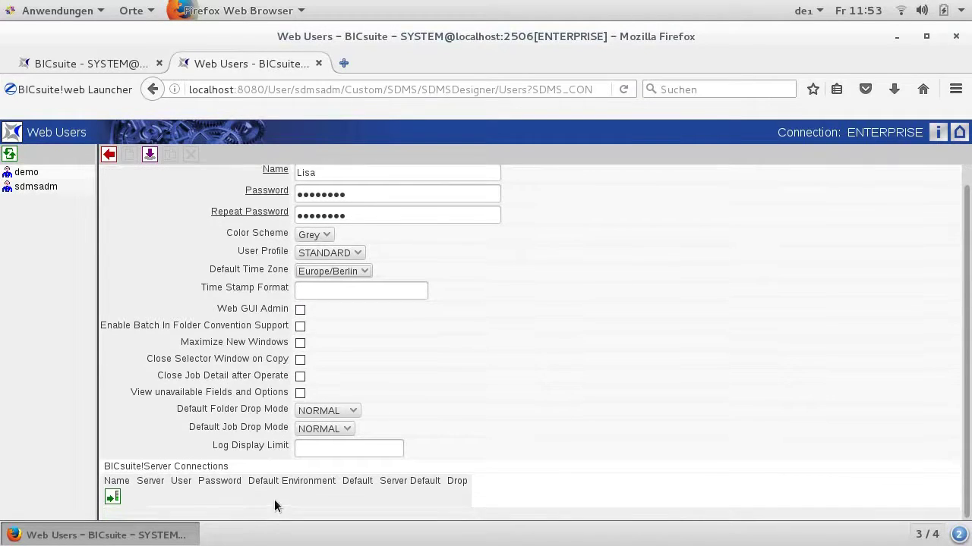
{"action": "left_click", "coordinate": [113, 497]}
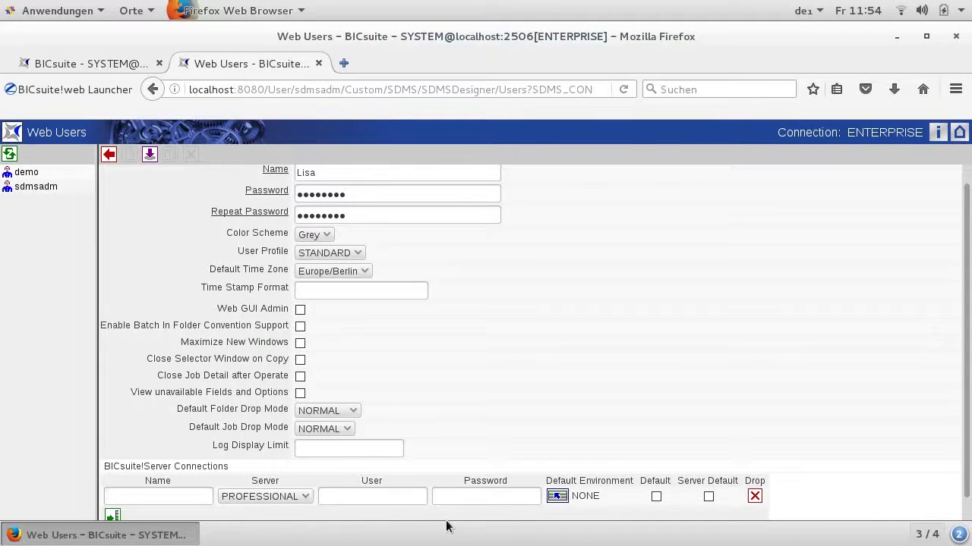
{"action": "type", "text": "Lisa_BASIC"}
{"action": "left_click", "coordinate": [290, 497]}
{"action": "left_click", "coordinate": [280, 535]}
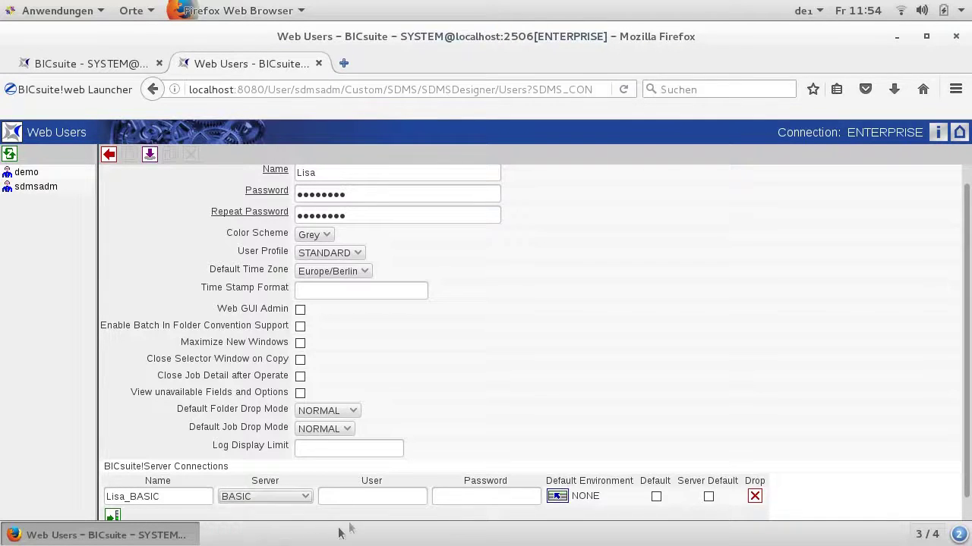
{"action": "left_click", "coordinate": [354, 490]}
{"action": "type", "text": "SYSTEM"}
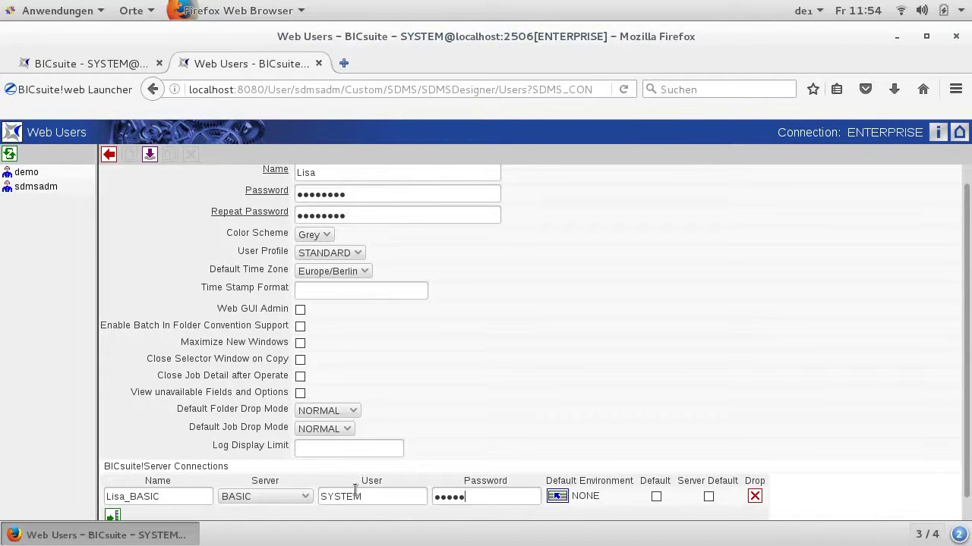
Step: Set the connection's default environment to SERVER@LOCALHOST, mark it as Default and Server Default, and save the web user
{"action": "left_click", "coordinate": [557, 498]}
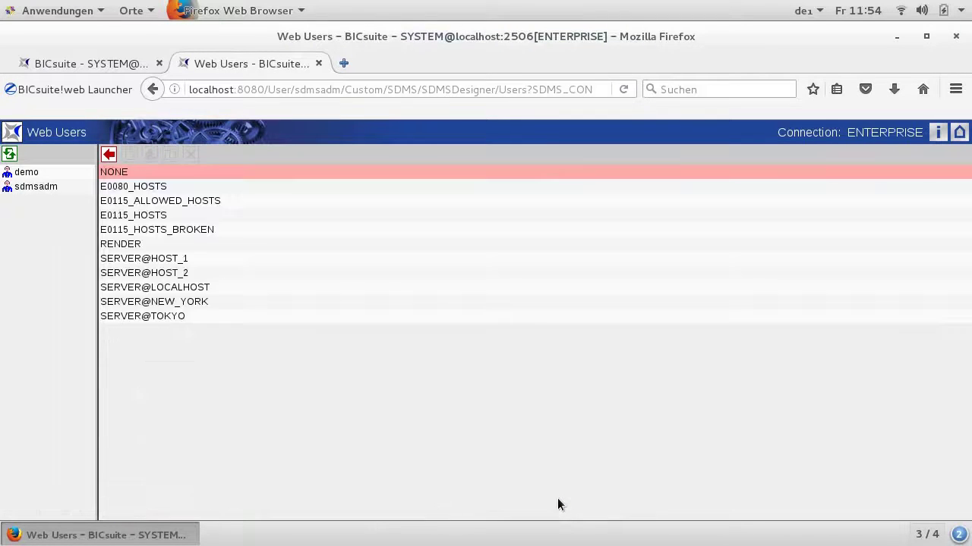
{"action": "left_click", "coordinate": [191, 288]}
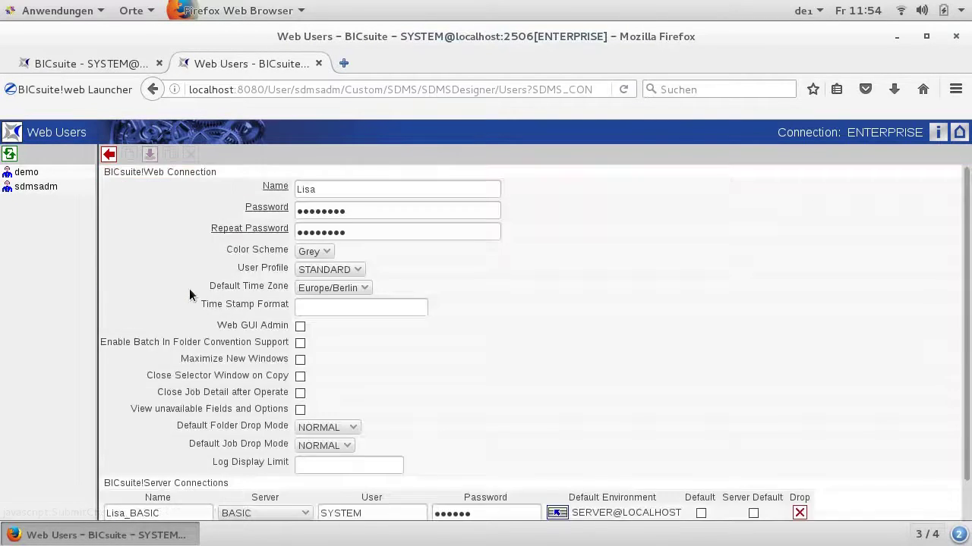
{"action": "left_click", "coordinate": [698, 516]}
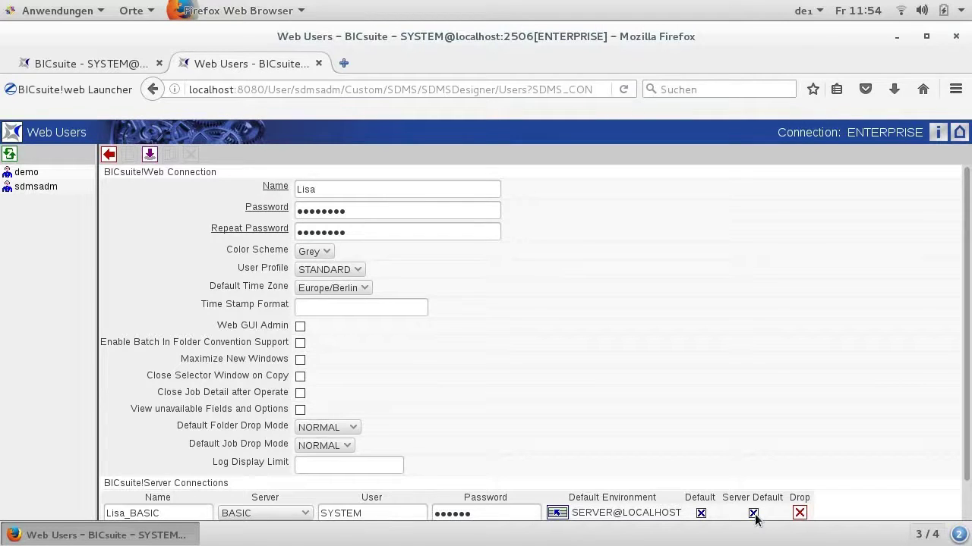
{"action": "left_click", "coordinate": [150, 158]}
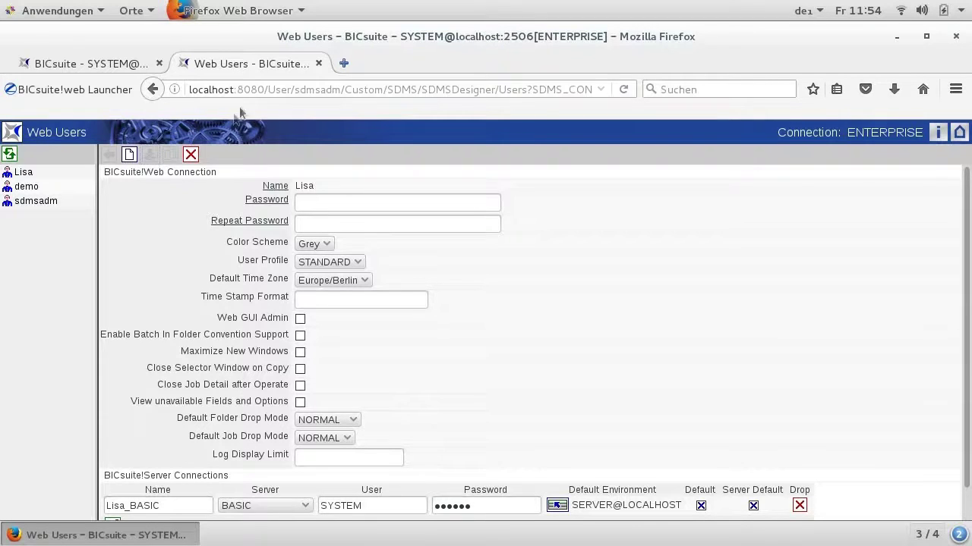
{"action": "left_click_drag", "start_coordinate": [268, 89], "coordinate": [184, 90]}
{"action": "key", "text": "ctrl+c"}
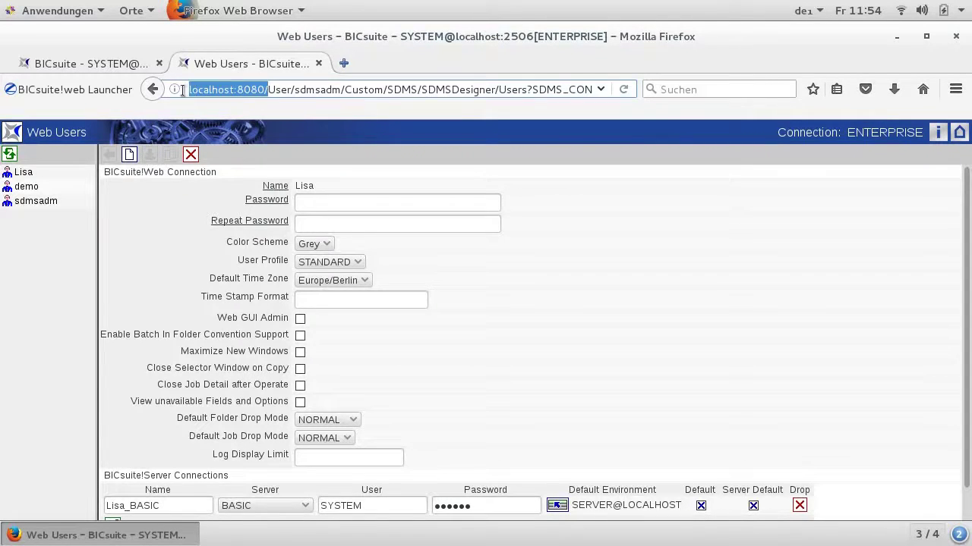
{"action": "left_click", "coordinate": [346, 63]}
{"action": "key", "text": "ctrl+v"}
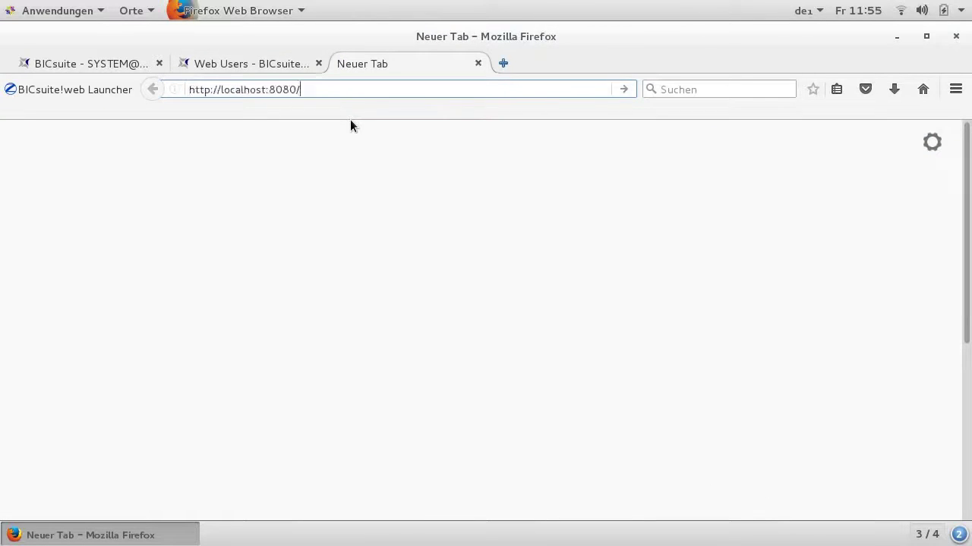
{"action": "type", "text": "manage"}
{"action": "key", "text": "Return"}
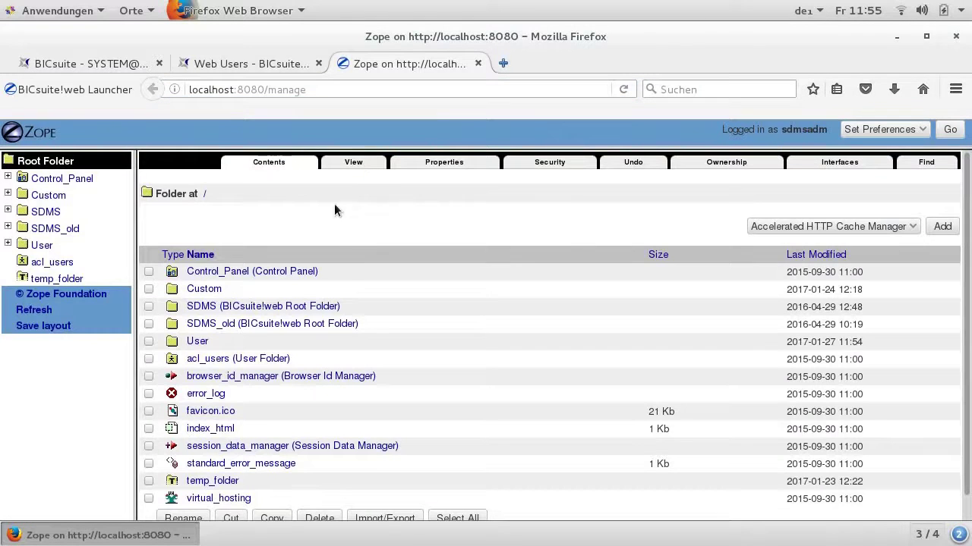
Step: Open the timeZones script in the Custom folder for editing
{"action": "left_click", "coordinate": [205, 292]}
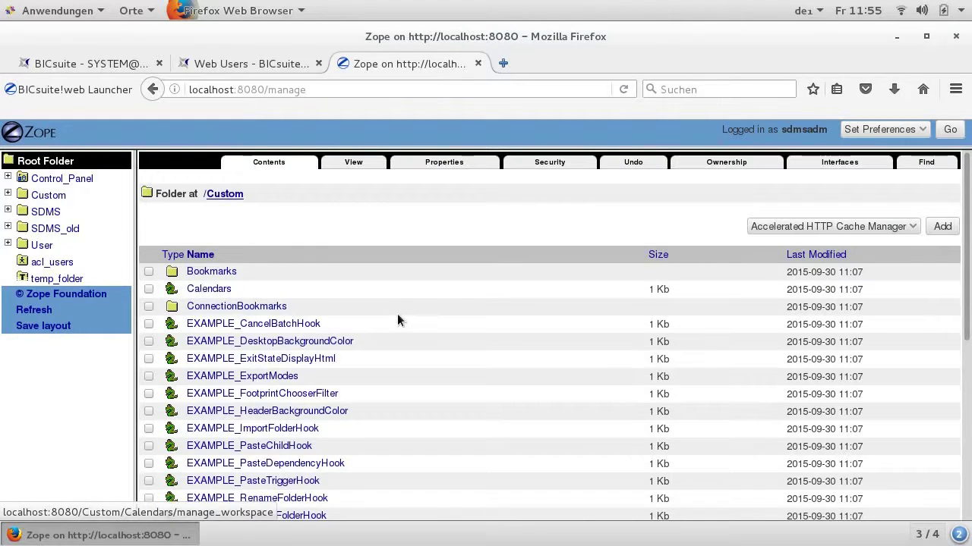
{"action": "scroll", "coordinate": [397, 320], "scroll_direction": "down", "scroll_amount": 8}
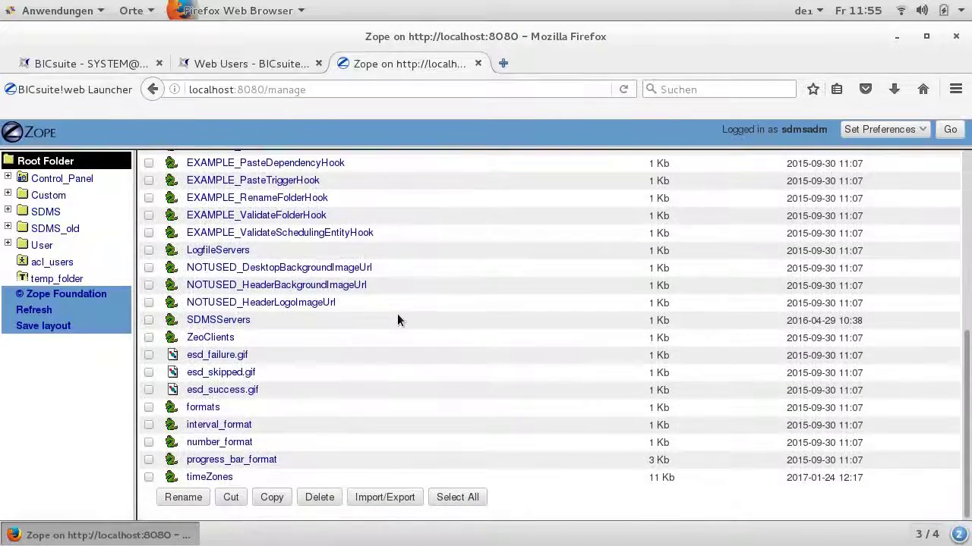
{"action": "left_click", "coordinate": [223, 481]}
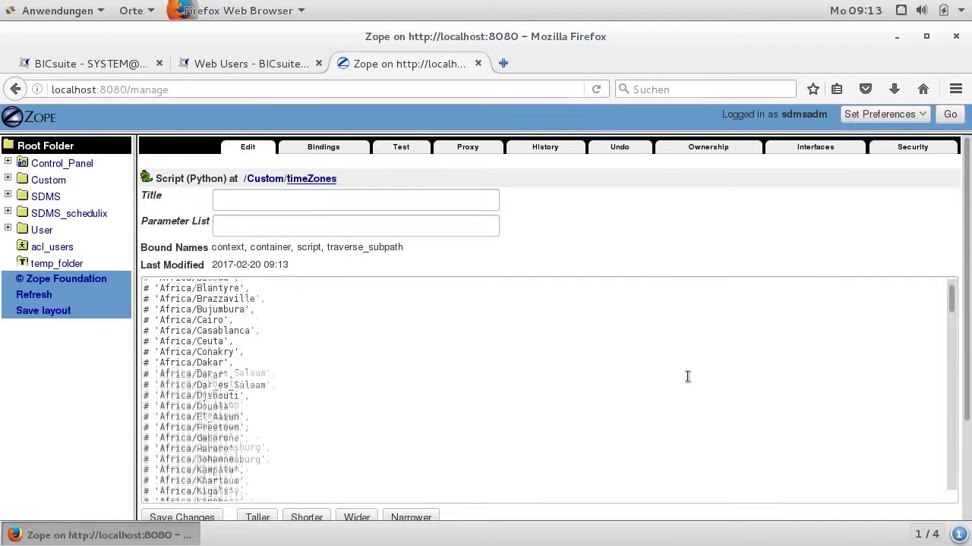
Step: Examine the timeZones script for time zone entries that are not commented out, from the Africa entries through GMT
{"action": "scroll", "coordinate": [687, 377], "scroll_direction": "down", "scroll_amount": 10}
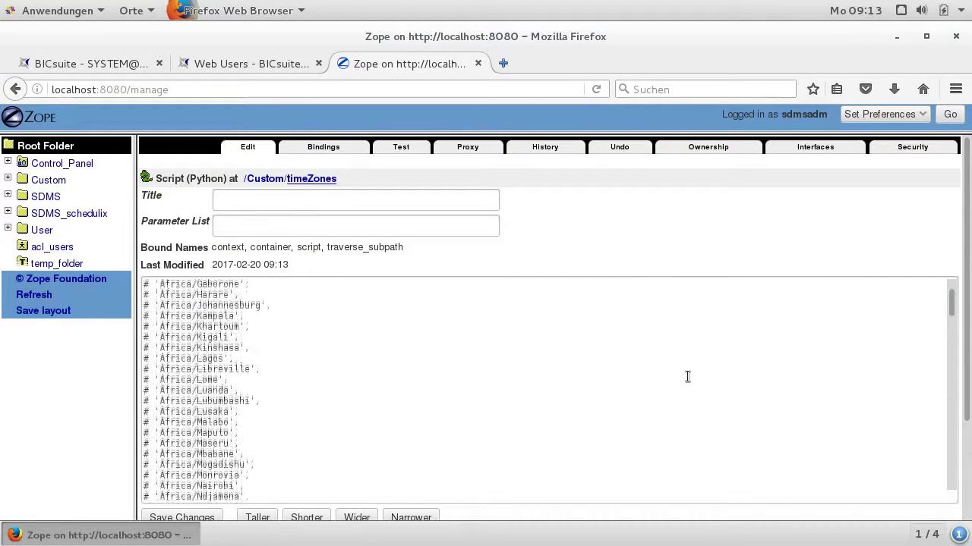
{"action": "scroll", "coordinate": [687, 376], "scroll_direction": "down", "scroll_amount": 12}
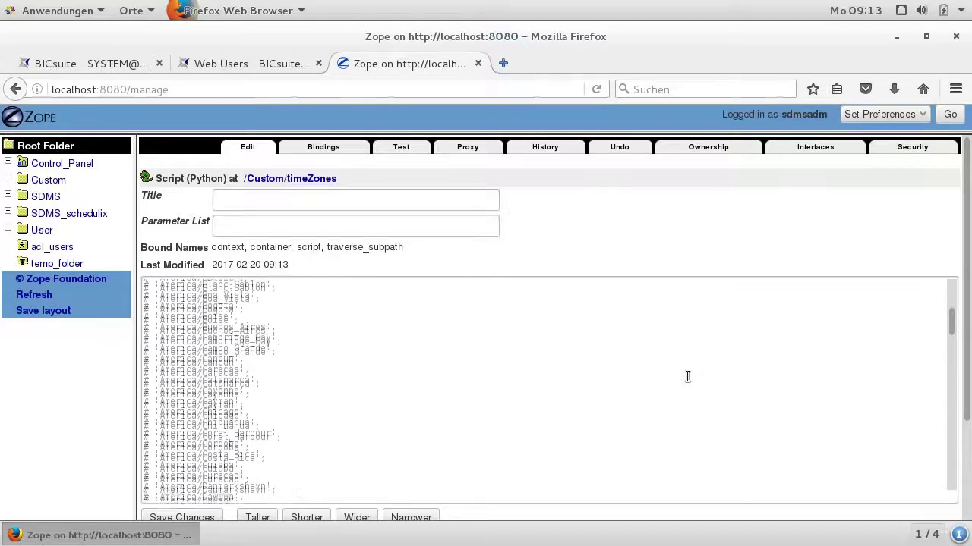
{"action": "scroll", "coordinate": [687, 376], "scroll_direction": "down", "scroll_amount": 15}
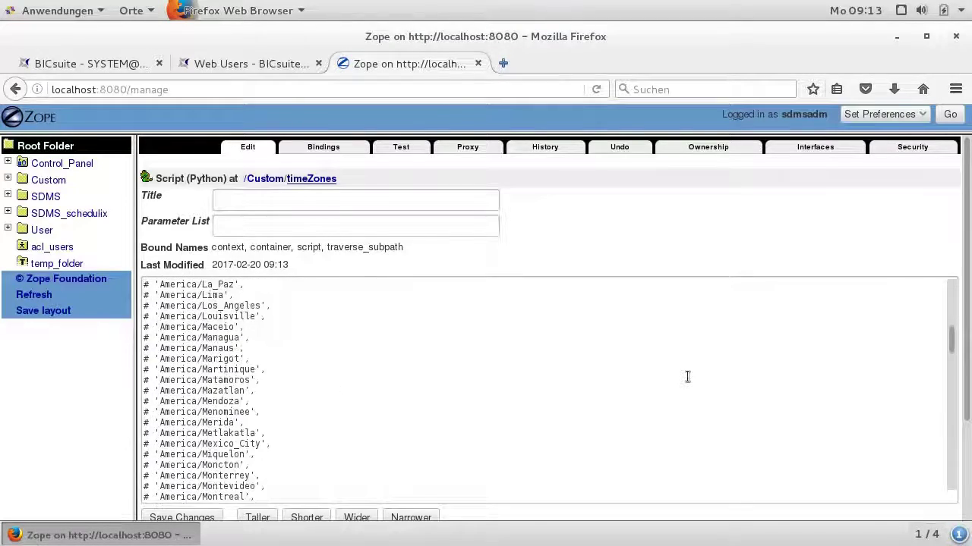
{"action": "scroll", "coordinate": [687, 376], "scroll_direction": "down", "scroll_amount": 15}
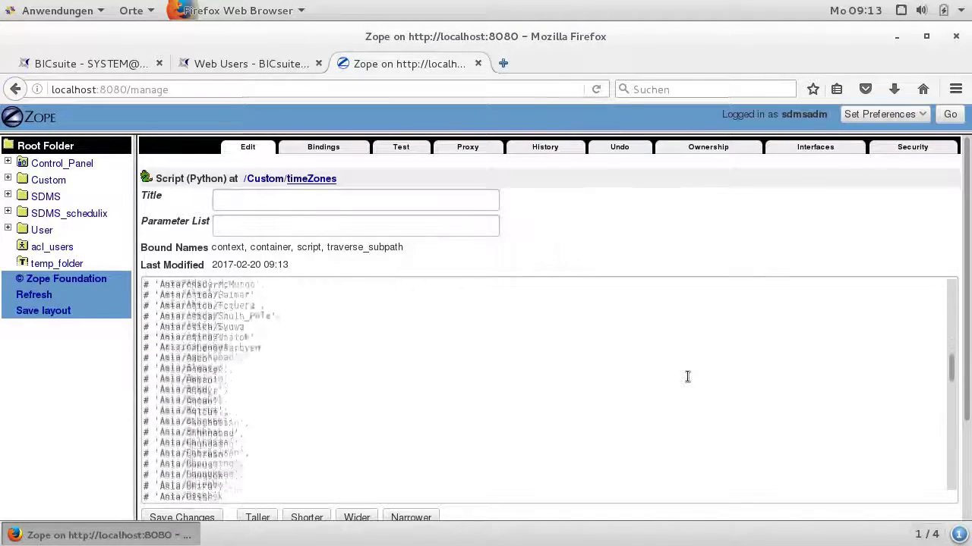
{"action": "scroll", "coordinate": [687, 376], "scroll_direction": "down", "scroll_amount": 15}
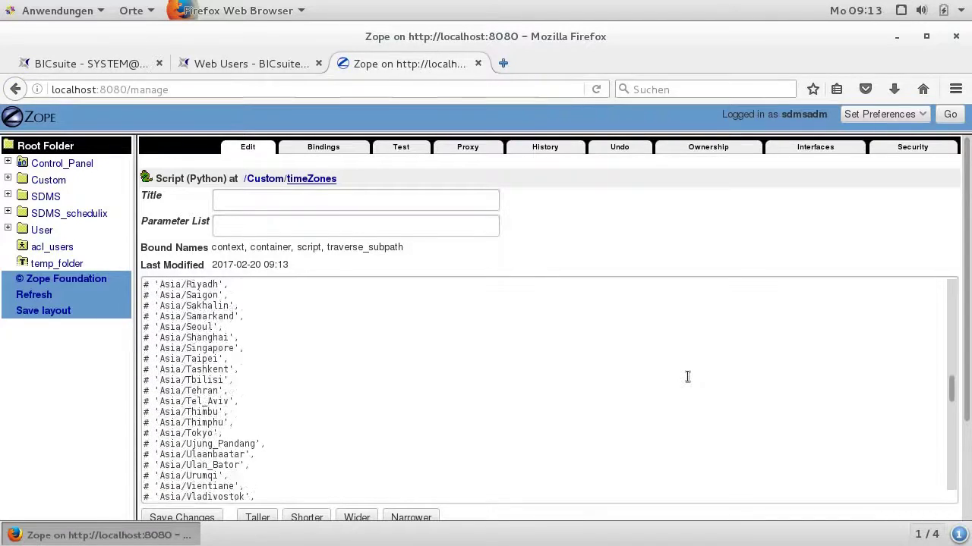
{"action": "scroll", "coordinate": [687, 377], "scroll_direction": "down", "scroll_amount": 12}
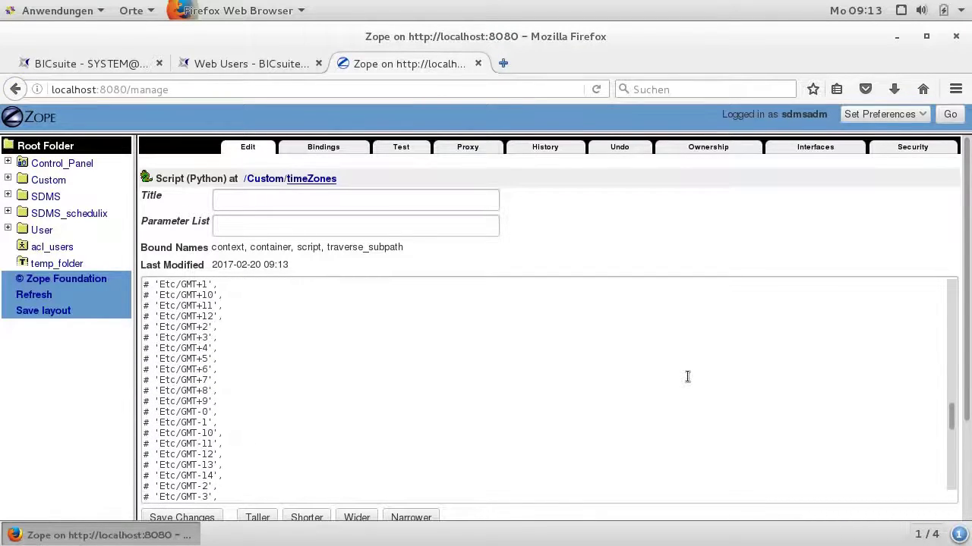
{"action": "scroll", "coordinate": [687, 376], "scroll_direction": "down", "scroll_amount": 9}
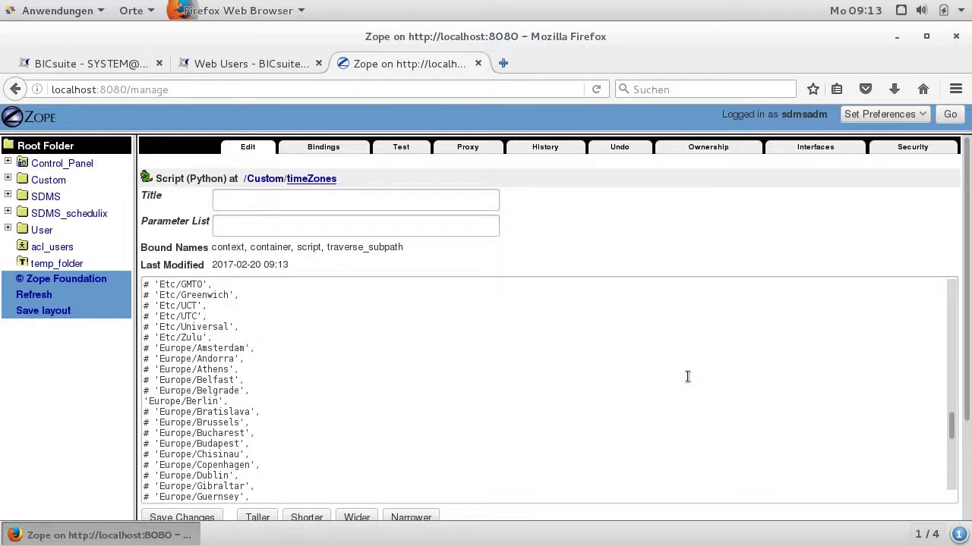
{"action": "scroll", "coordinate": [445, 373], "scroll_direction": "down", "scroll_amount": 5}
{"action": "scroll", "coordinate": [446, 373], "scroll_direction": "down", "scroll_amount": 11}
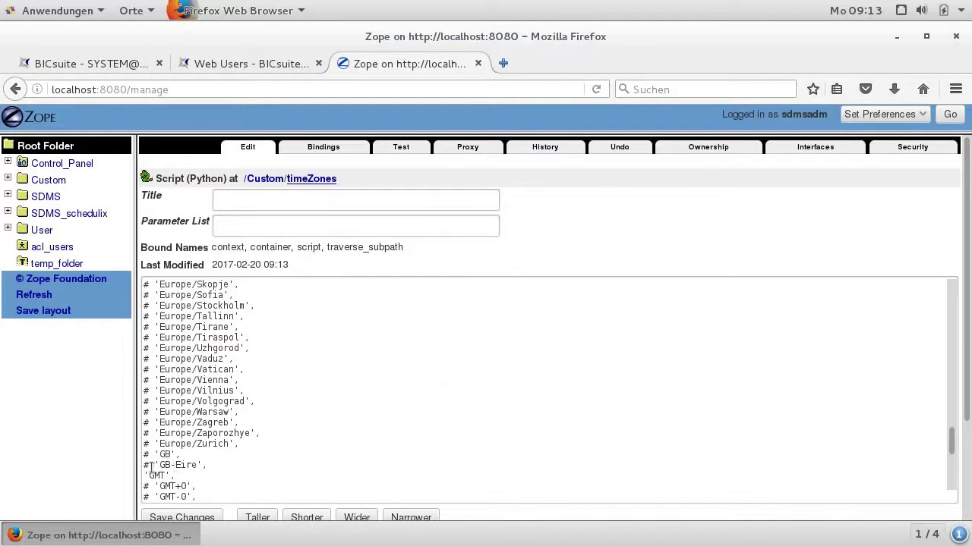
{"action": "scroll", "coordinate": [641, 458], "scroll_direction": "down", "scroll_amount": 3}
{"action": "scroll", "coordinate": [641, 458], "scroll_direction": "down", "scroll_amount": 1}
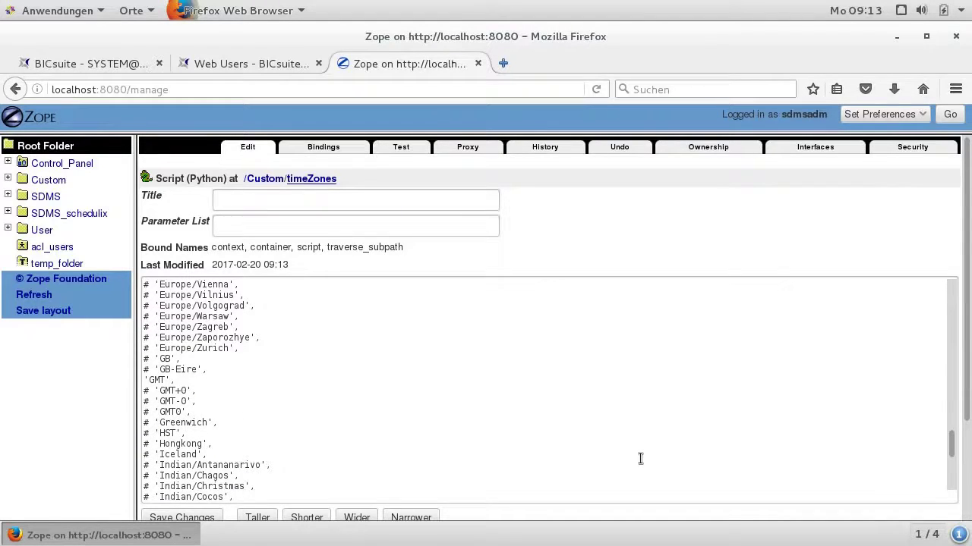
Step: Find the America/New_York entry by searching for "new" and uncomment it in the timeZones script
{"action": "key", "text": "ctrl+f"}
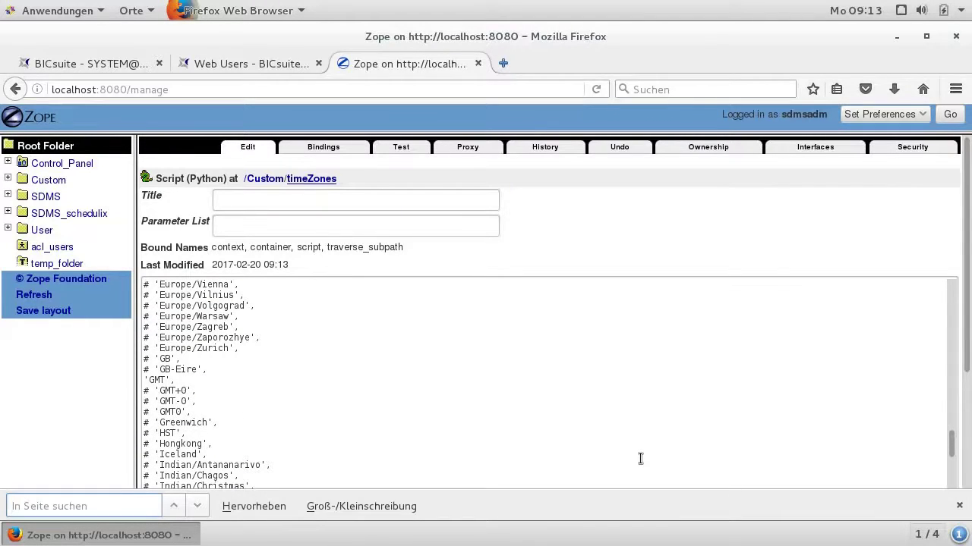
{"action": "type", "text": "new"}
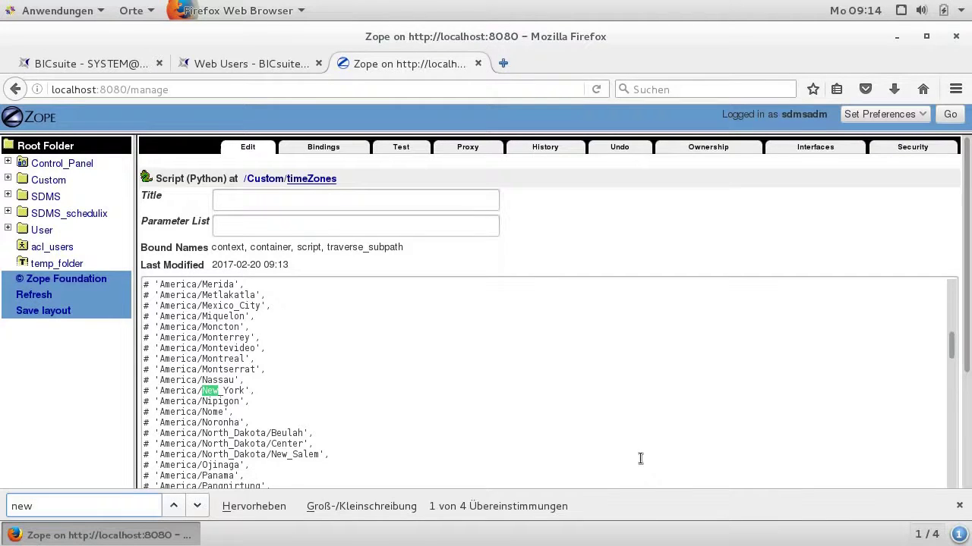
{"action": "left_click", "coordinate": [156, 391]}
{"action": "key", "text": "BackSpace"}
{"action": "key", "text": "BackSpace"}
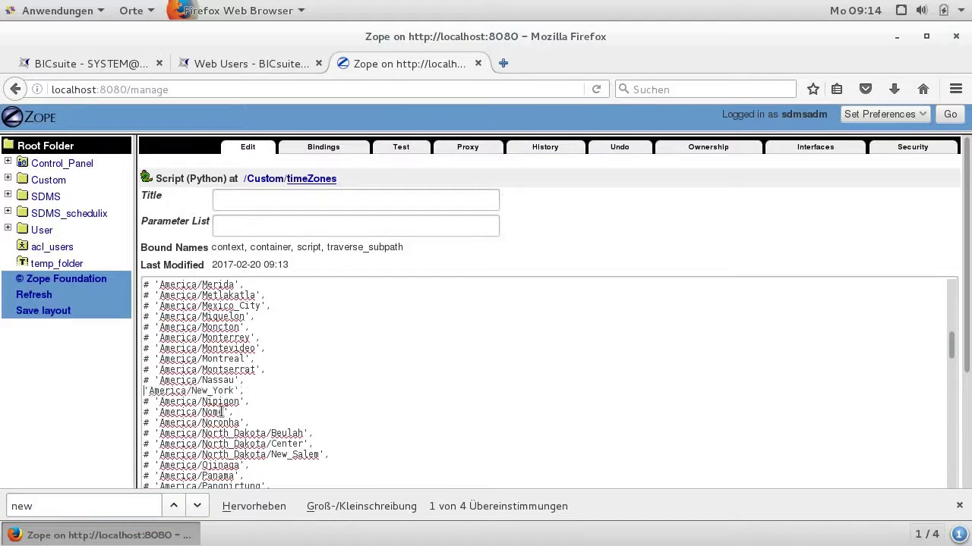
Step: Find the Asia/Tokyo entry by searching for "toky" and uncomment it in the timeZones script
{"action": "key", "text": "ctrl+f"}
{"action": "type", "text": "toky"}
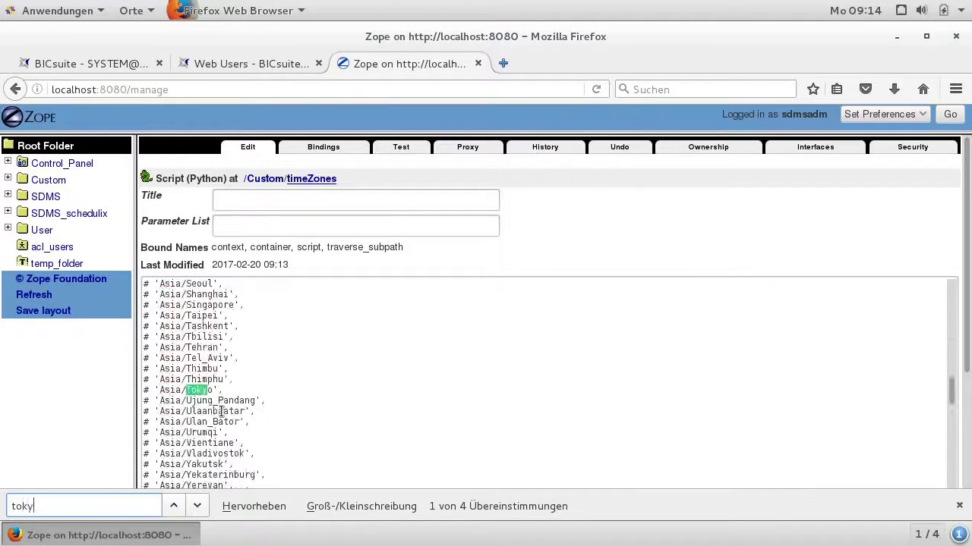
{"action": "left_click", "coordinate": [153, 392]}
{"action": "key", "text": "BackSpace"}
{"action": "key", "text": "BackSpace"}
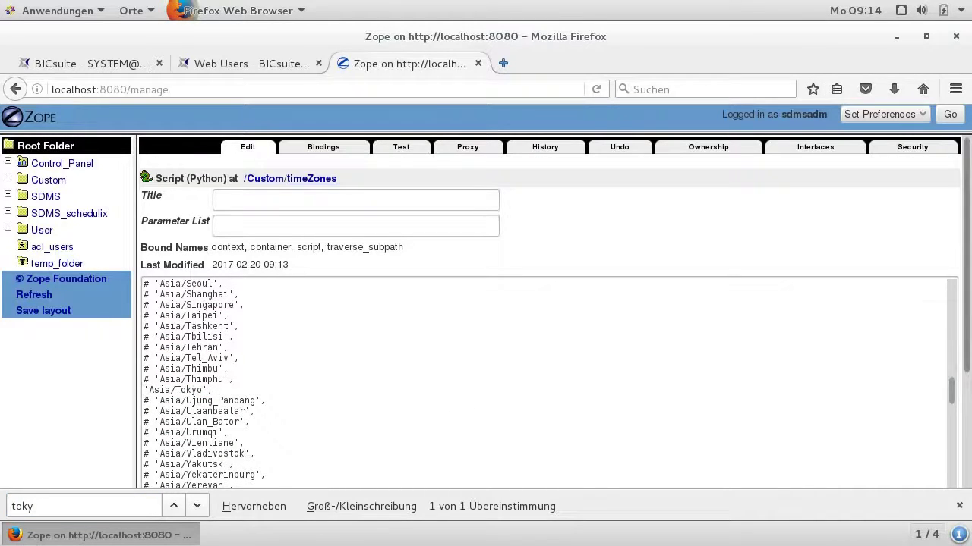
Step: Save the changes to the timeZones script and return to the Custom folder's contents
{"action": "scroll", "coordinate": [969, 359], "scroll_direction": "down", "scroll_amount": 1}
{"action": "scroll", "coordinate": [968, 360], "scroll_direction": "down", "scroll_amount": 2}
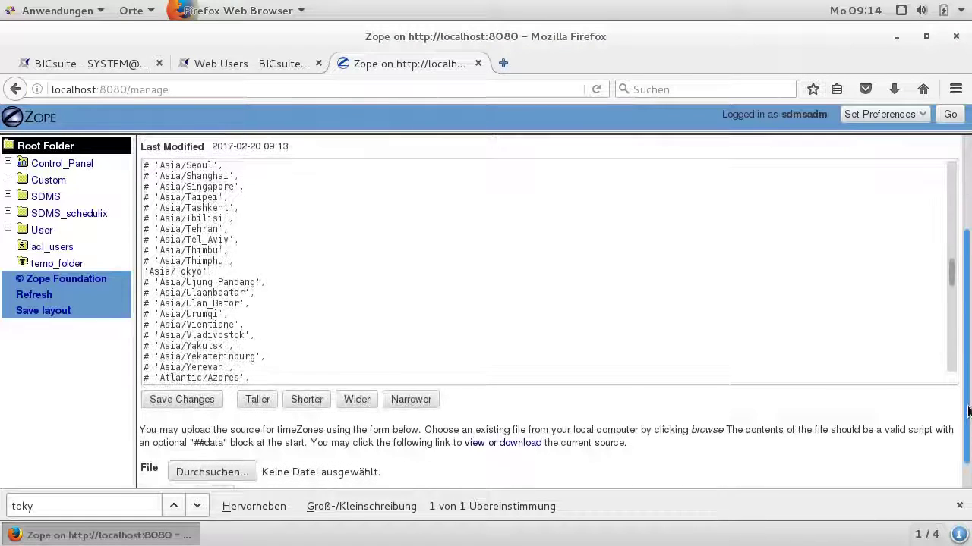
{"action": "left_click", "coordinate": [191, 401]}
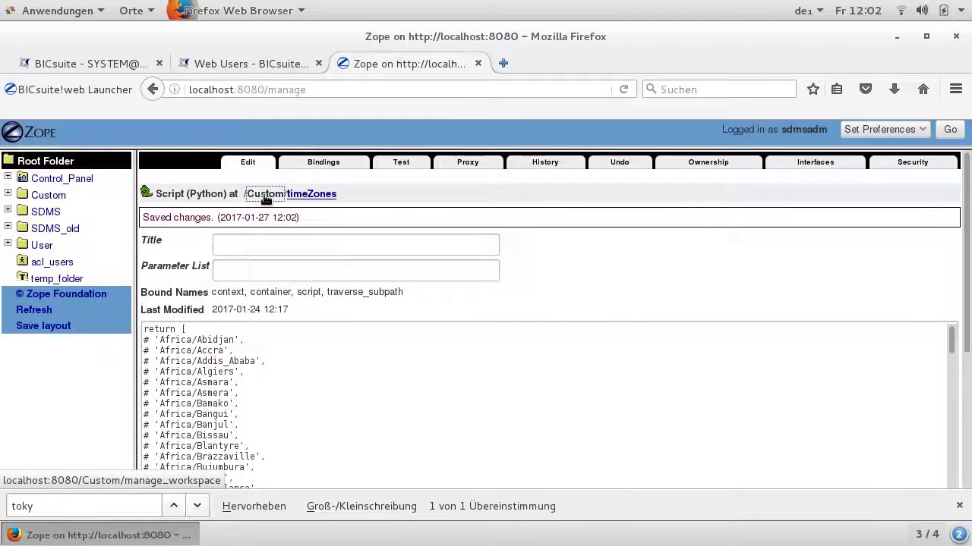
{"action": "left_click", "coordinate": [264, 196]}
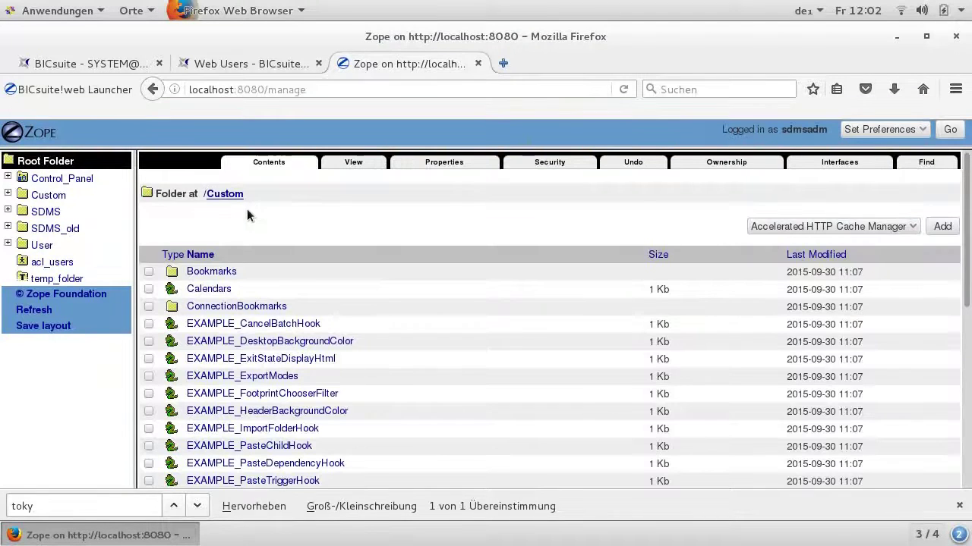
Step: Set the Custom folder's DefaultExitStateProfile property to STANDARD, save the changes and close the Zope page
{"action": "left_click", "coordinate": [430, 163]}
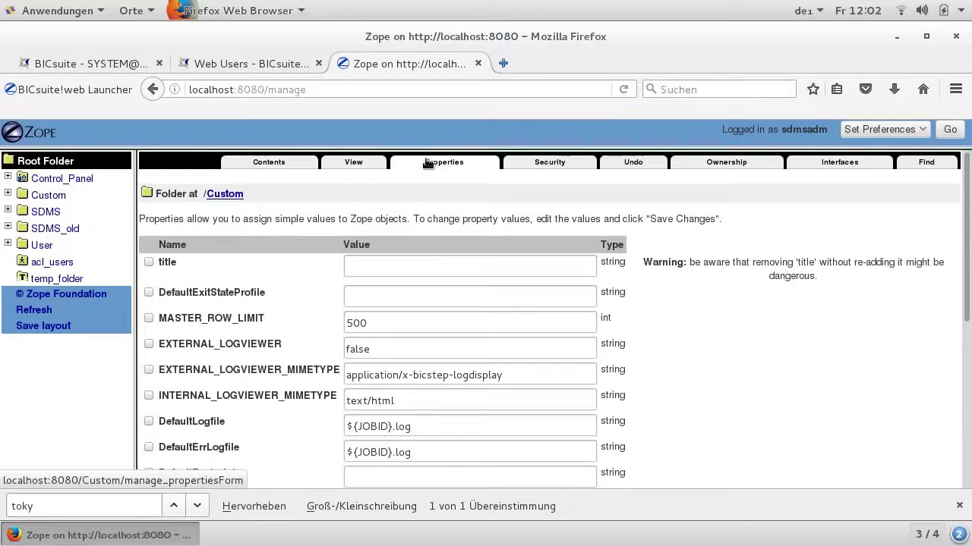
{"action": "left_click", "coordinate": [365, 296]}
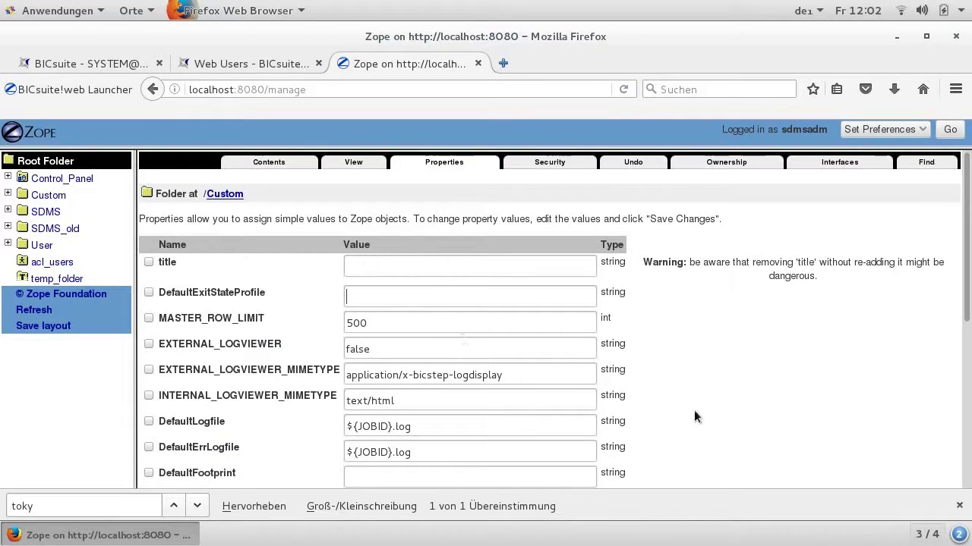
{"action": "type", "text": "STANDARD"}
{"action": "scroll", "coordinate": [766, 391], "scroll_direction": "down", "scroll_amount": 5}
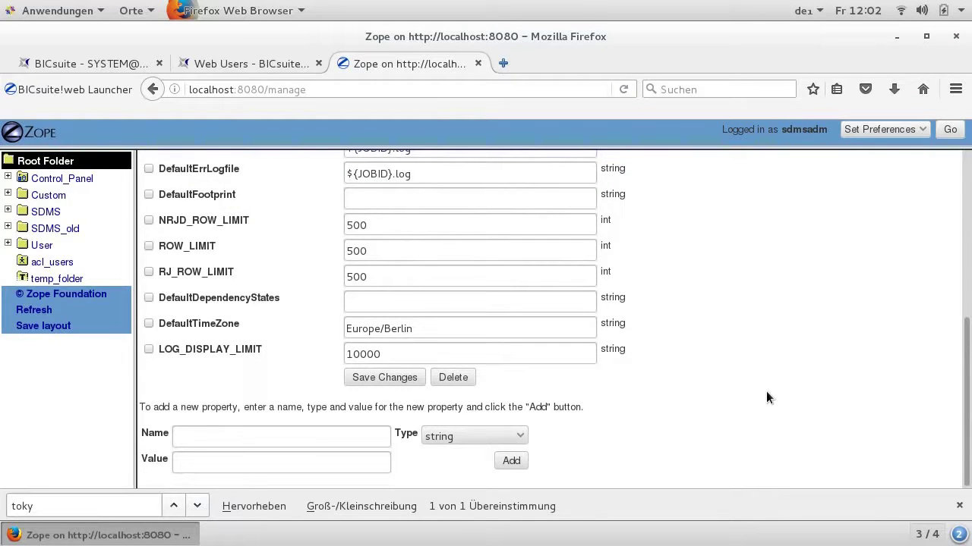
{"action": "left_click", "coordinate": [396, 380]}
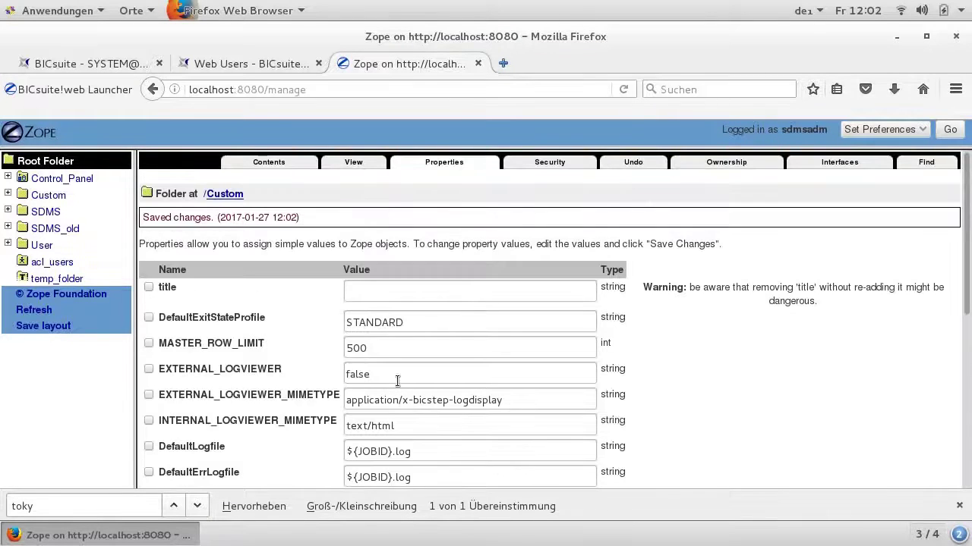
{"action": "left_click", "coordinate": [475, 64]}
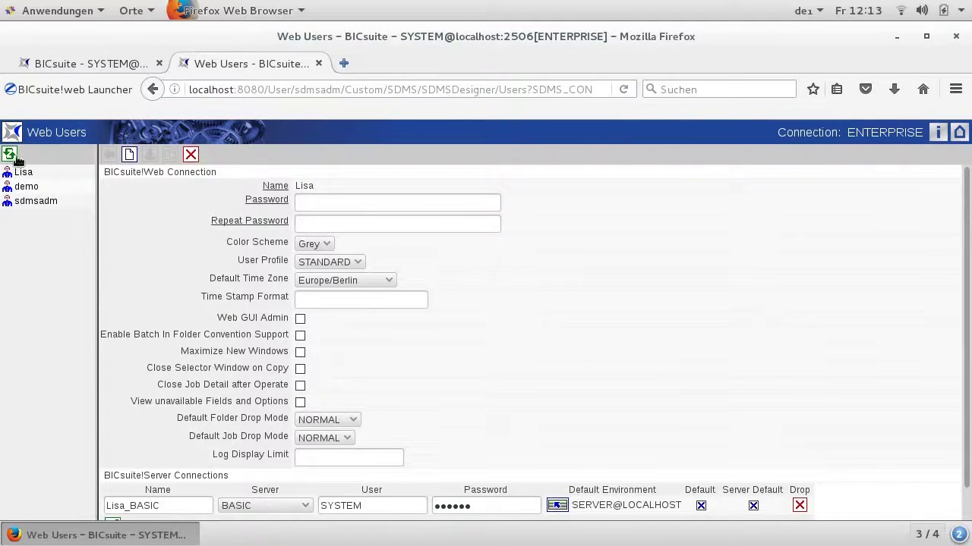
Step: Refresh the web users list, examine the default time zones offered for the new user, and close the BICsuite pages
{"action": "left_click", "coordinate": [10, 155]}
{"action": "left_click", "coordinate": [361, 282]}
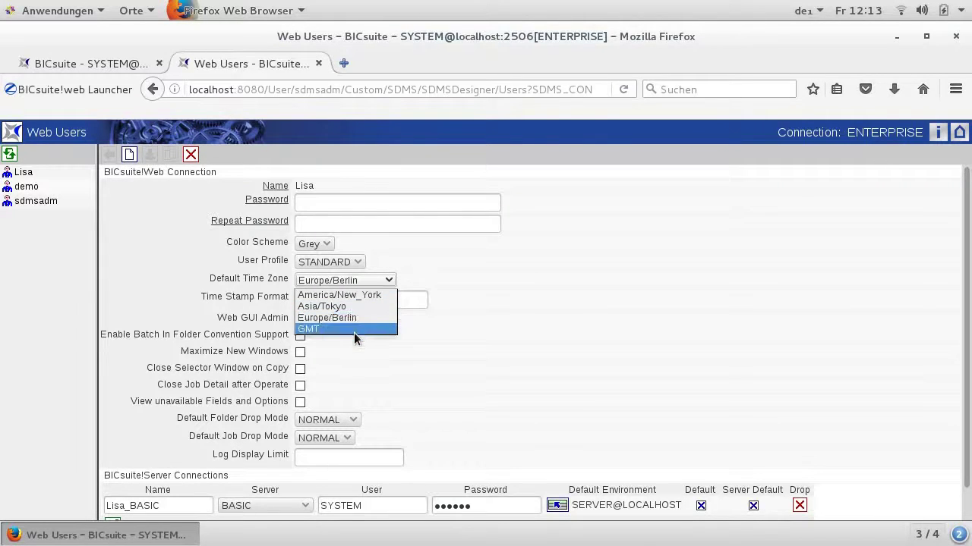
{"action": "left_click", "coordinate": [542, 354]}
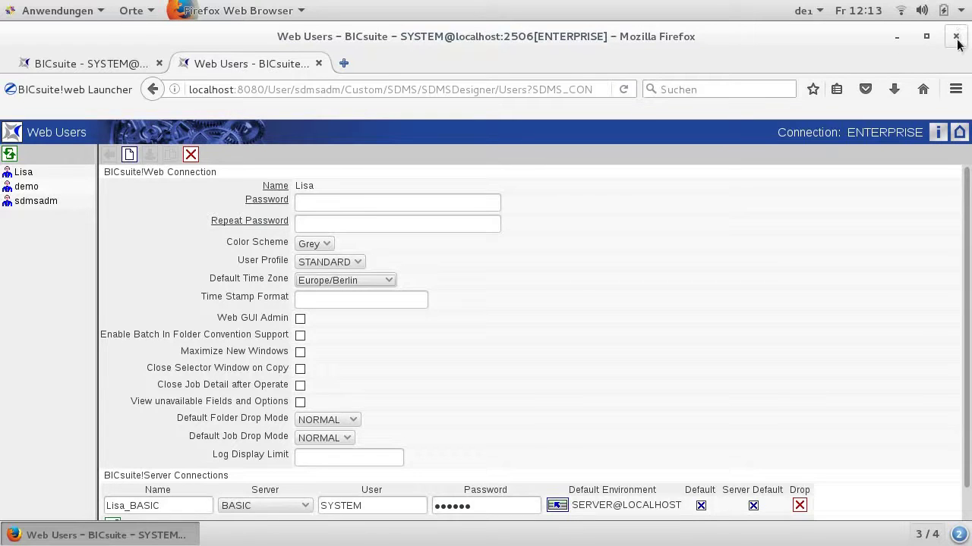
{"action": "left_click", "coordinate": [318, 64]}
{"action": "left_click", "coordinate": [160, 63]}
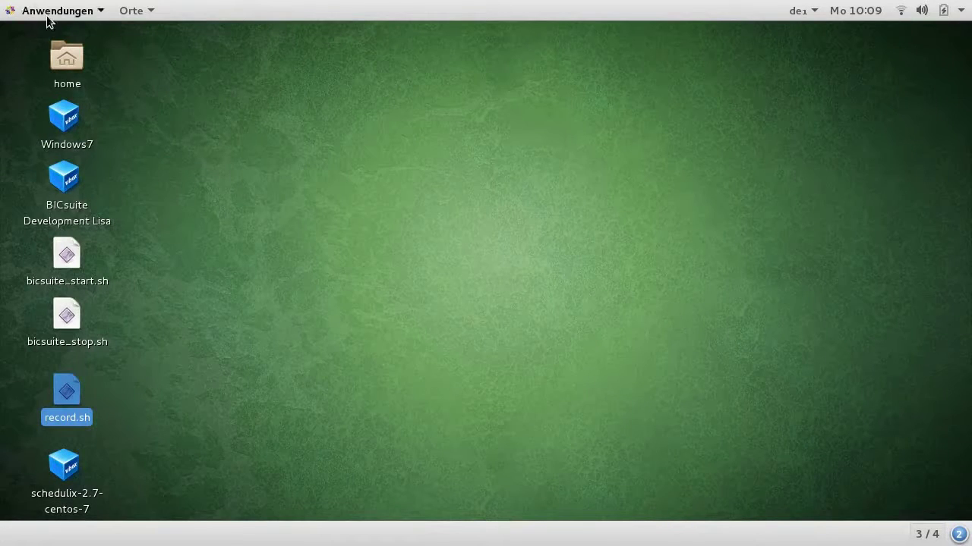
Step: Start Firefox, sign in to the BICsuite!web Launcher with the new web user's username and password, and enter the Main Desktop
{"action": "left_click", "coordinate": [63, 14]}
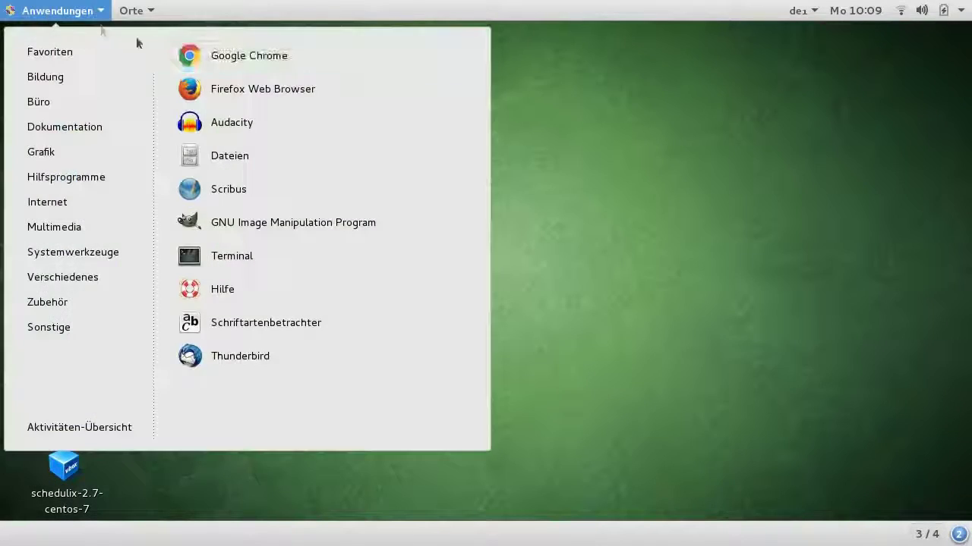
{"action": "left_click", "coordinate": [249, 100]}
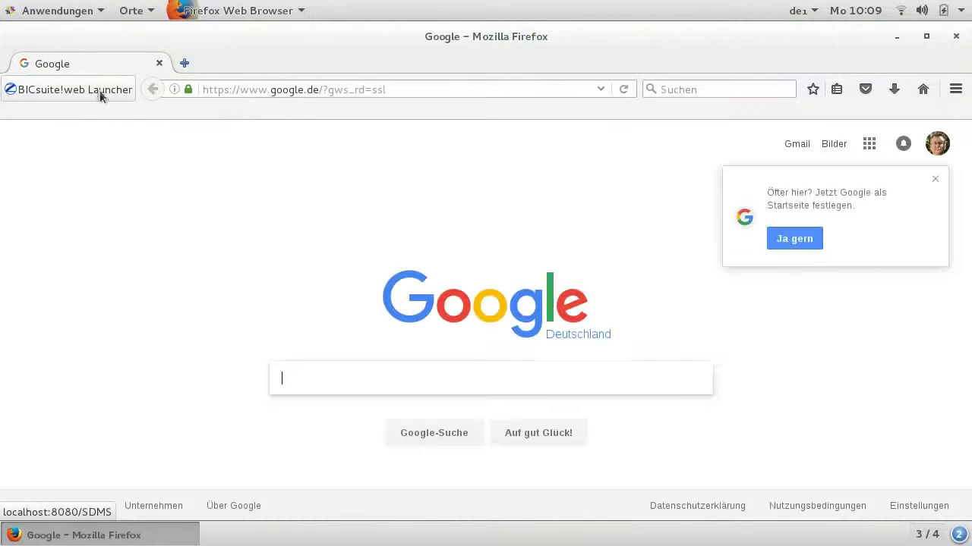
{"action": "left_click", "coordinate": [92, 90]}
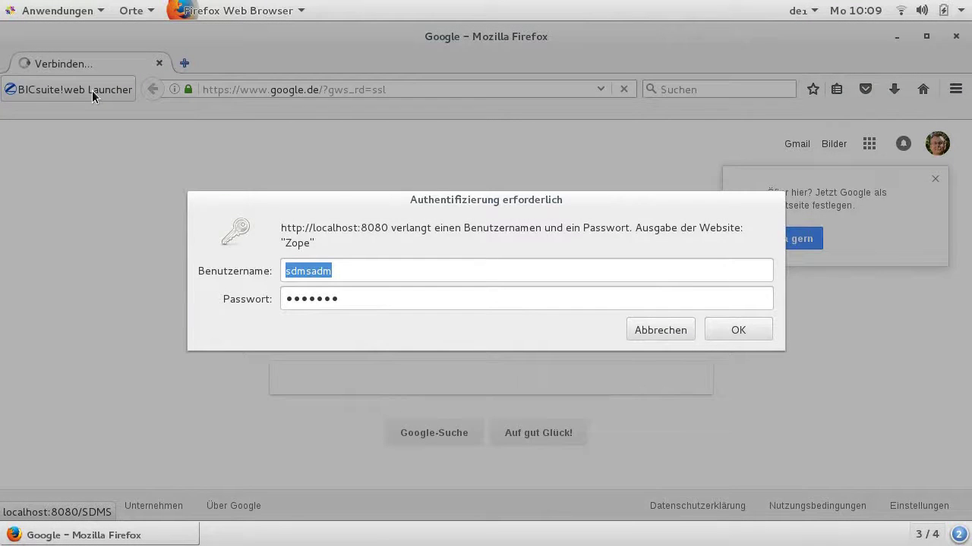
{"action": "type", "text": "Lisa"}
{"action": "key", "text": "Tab"}
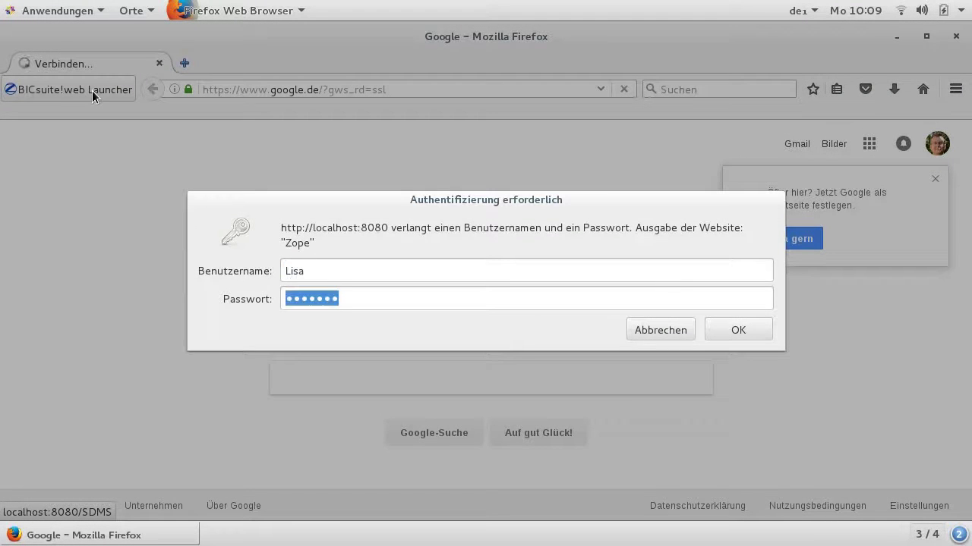
{"action": "type", "text": "••••••••"}
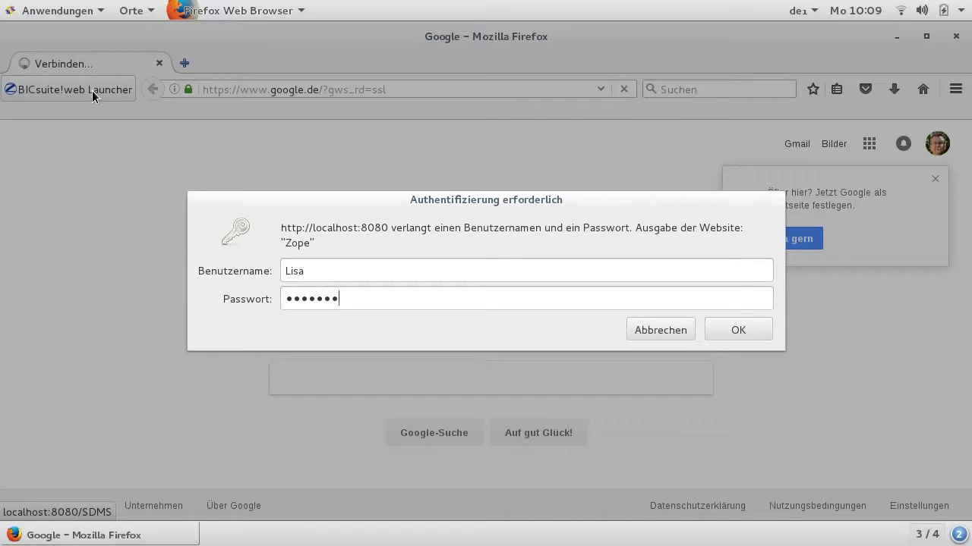
{"action": "left_click", "coordinate": [733, 332]}
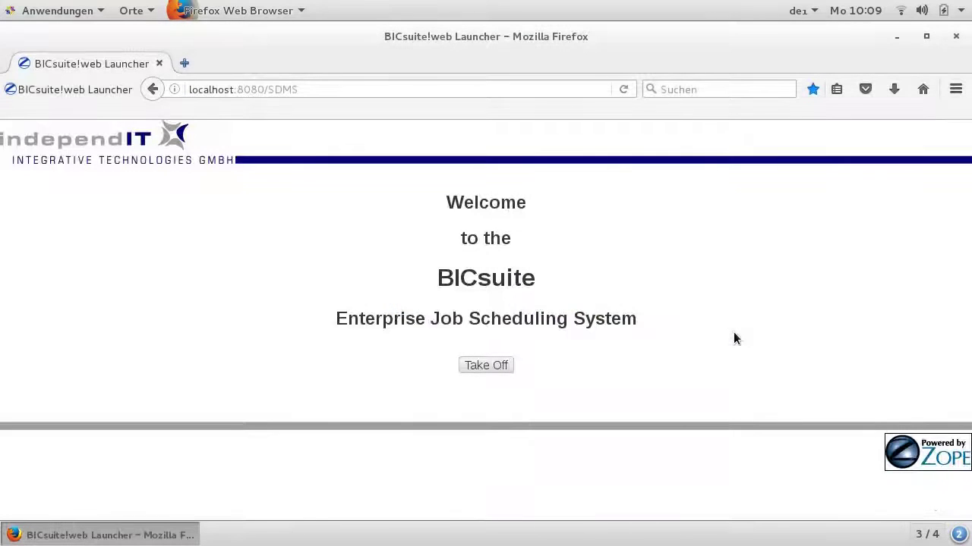
{"action": "left_click", "coordinate": [492, 366]}
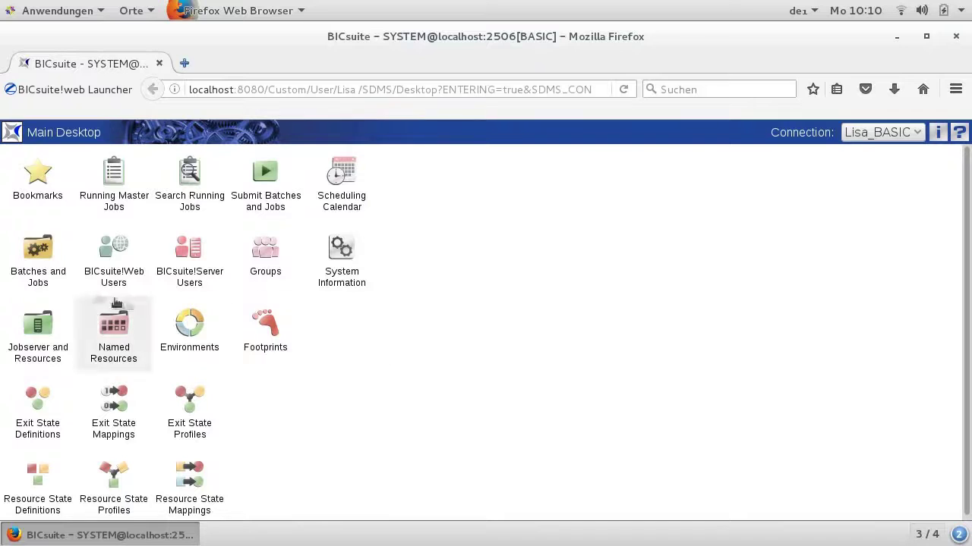
Step: Start a new JOB definition in the SYSTEM folder under Batches and Jobs and check its default exit state profile and run settings
{"action": "left_click", "coordinate": [34, 280]}
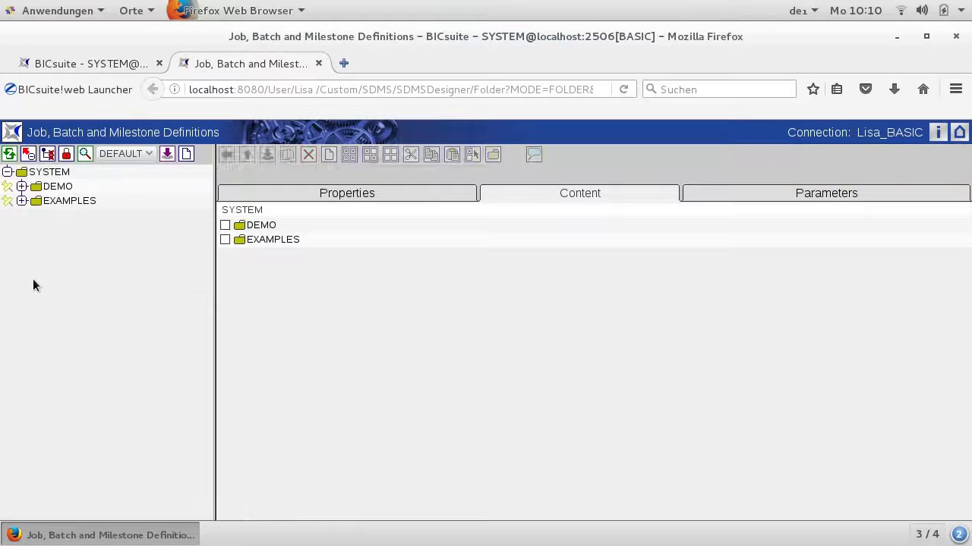
{"action": "left_click", "coordinate": [329, 156]}
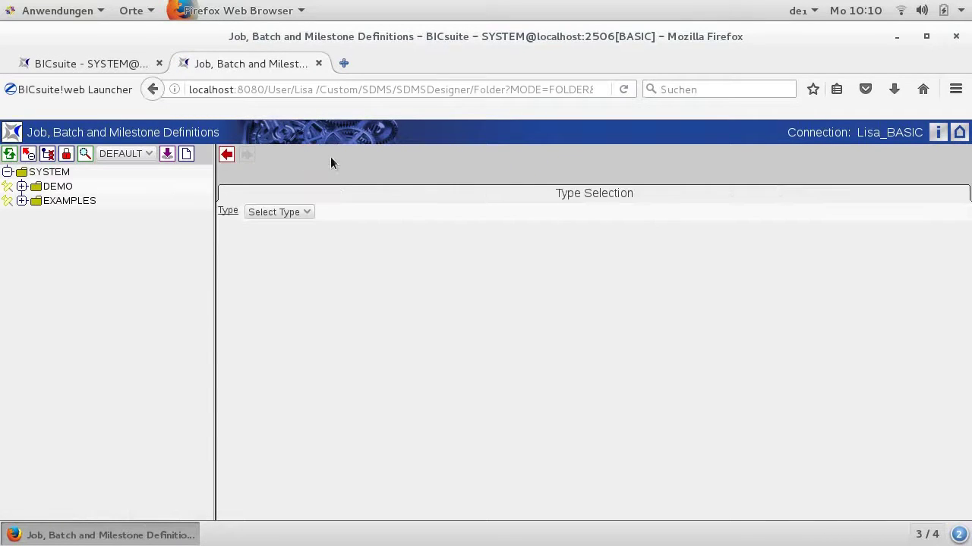
{"action": "left_click", "coordinate": [289, 213]}
{"action": "left_click", "coordinate": [266, 263]}
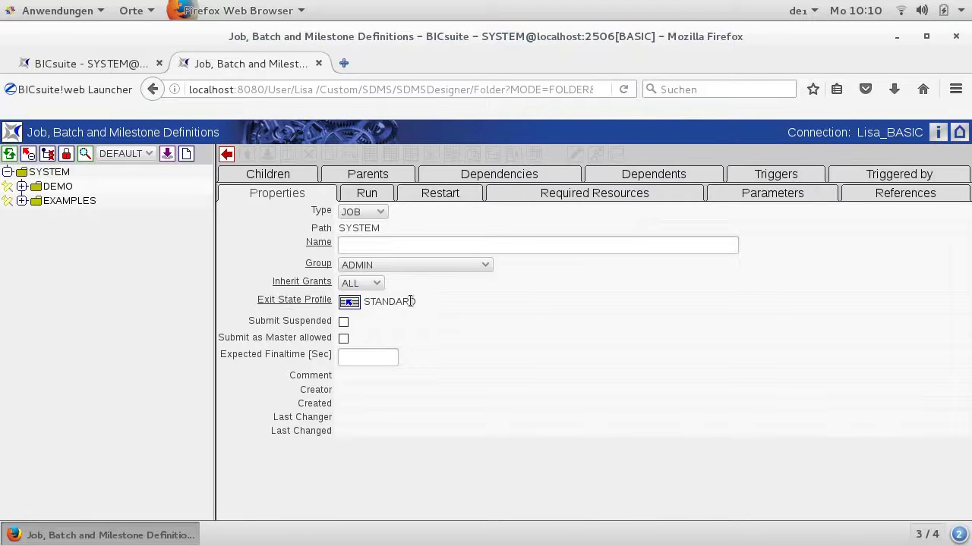
{"action": "left_click", "coordinate": [367, 194]}
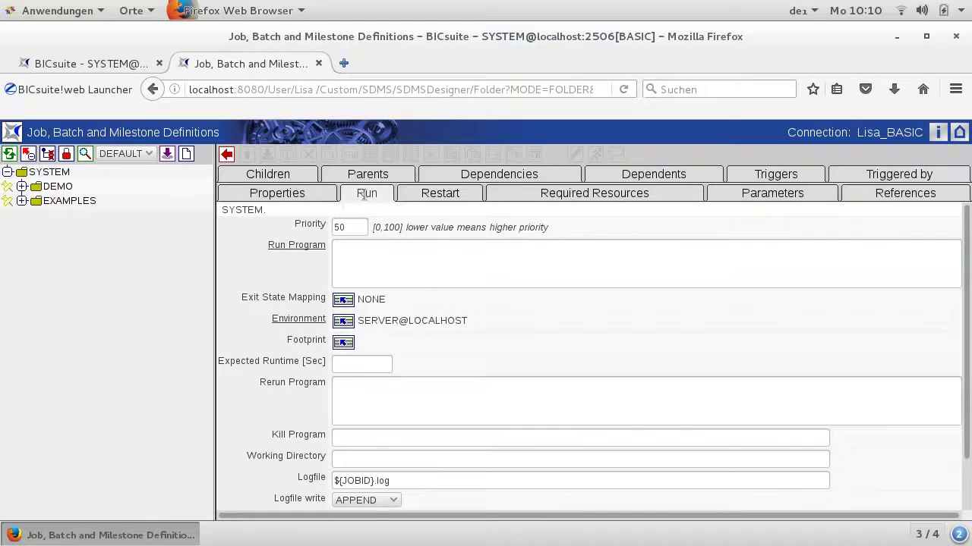